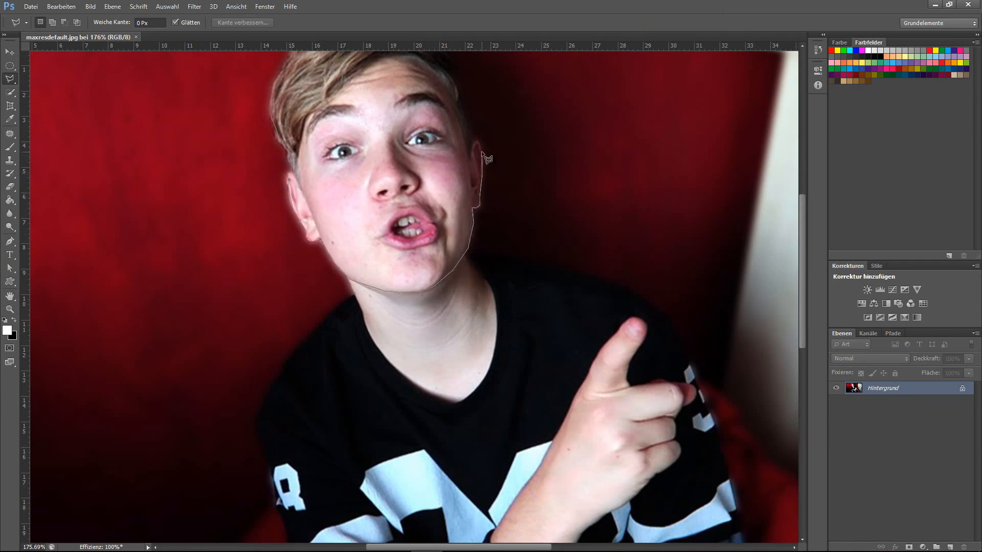
- Outline the boy's face with the Polygonal Lasso and place the cut-out on the Mars planet image
left_click_drag(485, 157, 452, 201)
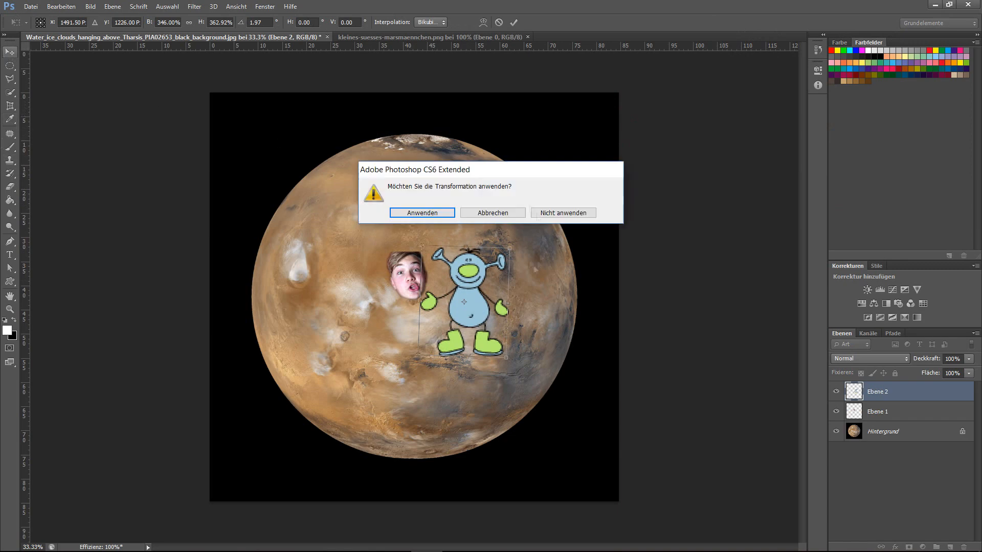
key("Return")
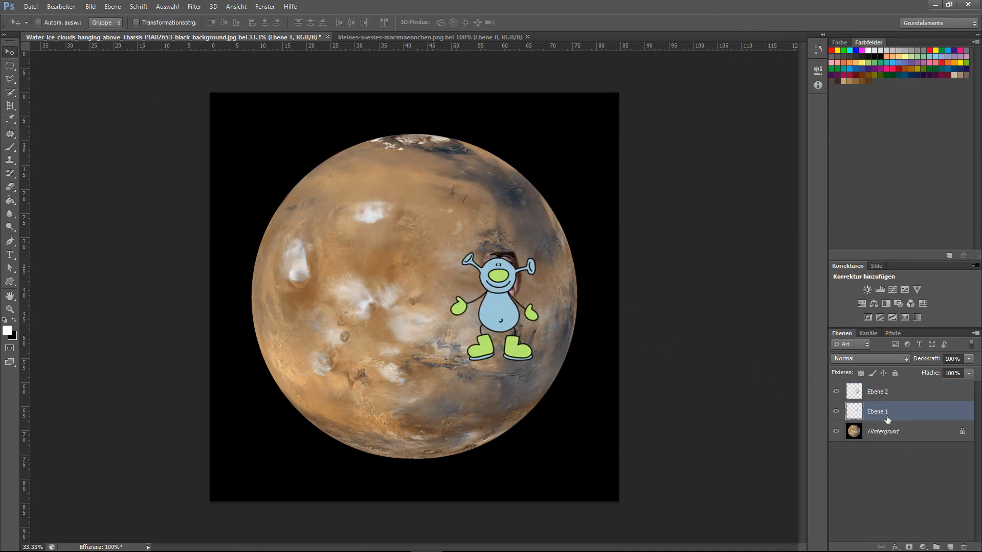
- Place the face layer above the cartoon alien layer and resize and position the face over the alien's head
left_click_drag(888, 419, 887, 389)
scroll(482, 286, "up", 6)
key("ctrl+t")
left_click_drag(558, 272, 557, 276)
mouse_move(505, 243)
left_mouse_down()
mouse_move(497, 236)
mouse_move(505, 225)
left_mouse_up()
left_click_drag(513, 252, 464, 265)
left_click_drag(547, 269, 549, 270)
left_click(10, 92)
key("Return")
- Set up the Brush with a light cyan foreground colour, RGB 184, 247, 249
left_click(10, 146)
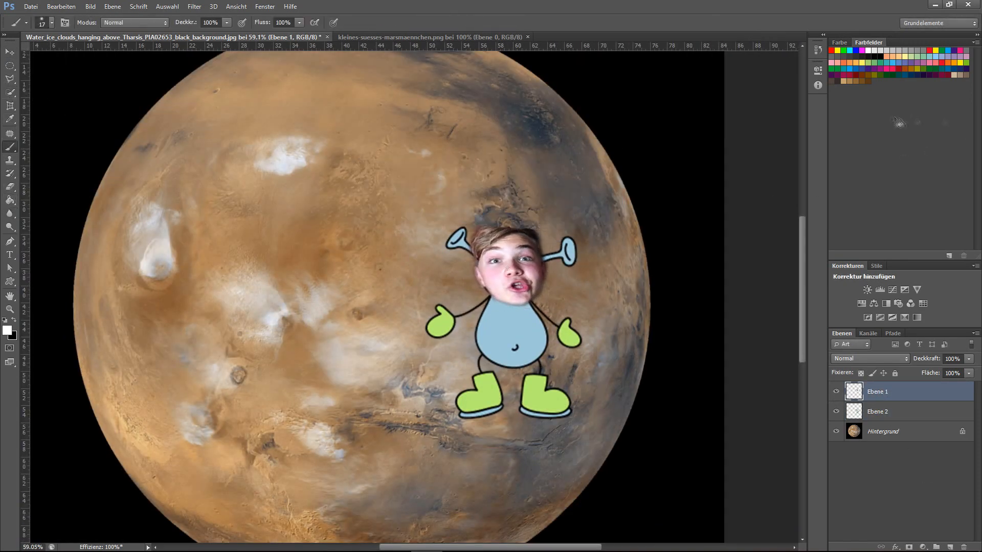
left_click(839, 42)
left_click(836, 57)
left_click(763, 198)
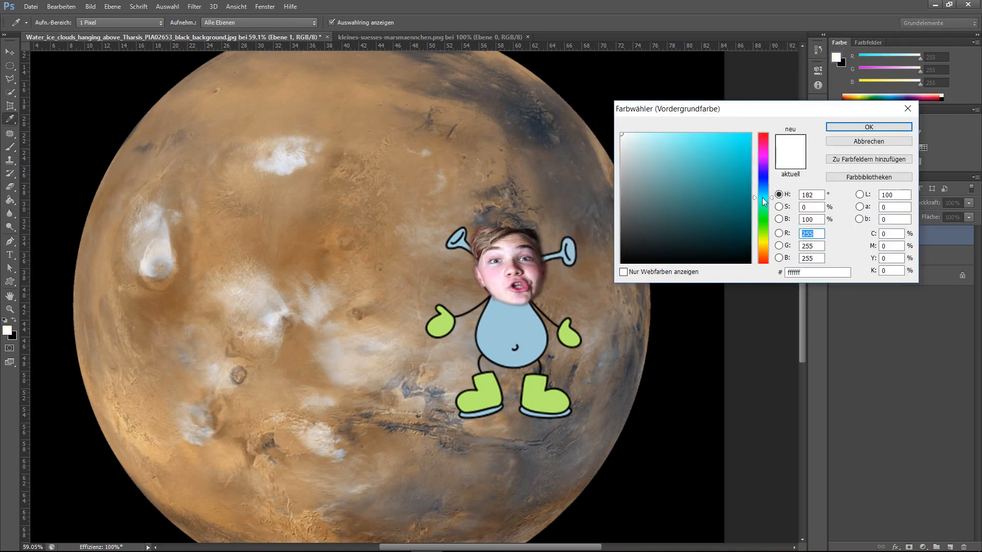
left_click(655, 136)
left_click(871, 127)
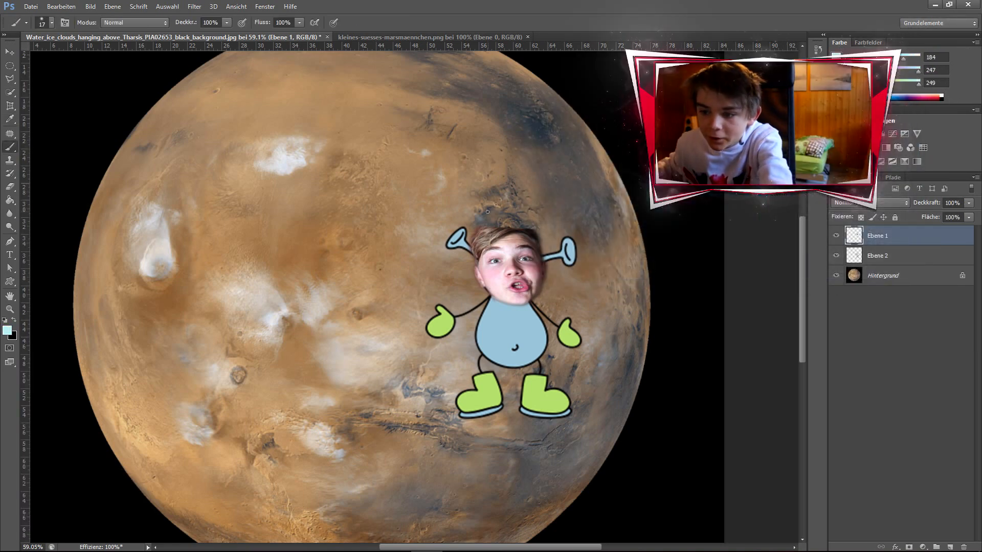
- Paint over the face's skin on a new layer, sparing the eyes and mouth, and set its blend mode to Farbe
scroll(499, 259, "up", 4)
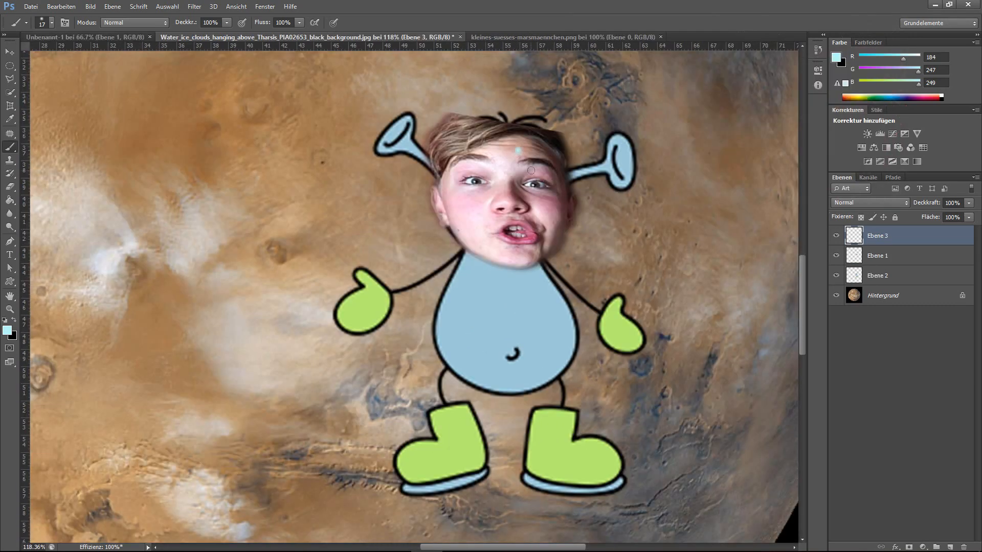
scroll(552, 143, "up", 3)
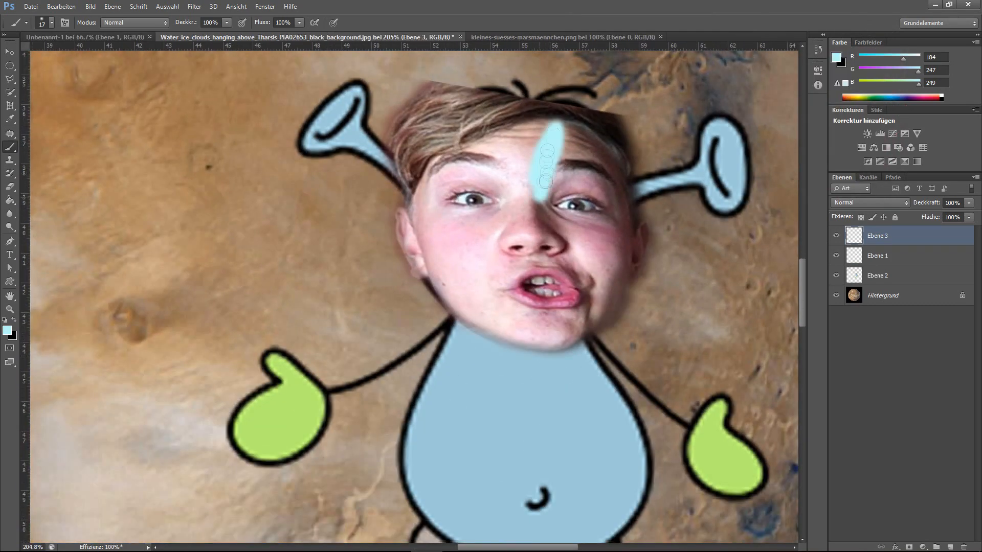
key("ctrl+z")
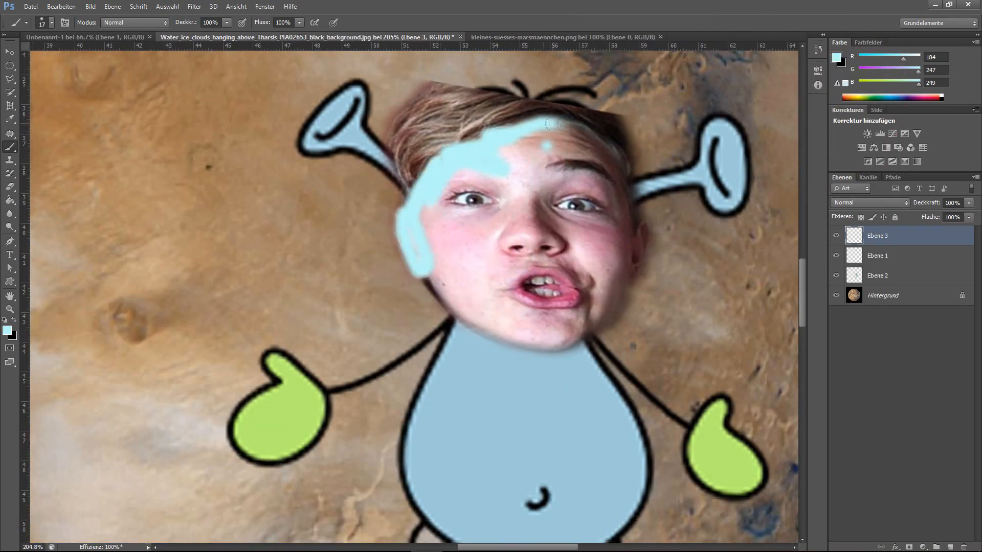
left_click_drag(542, 124, 633, 262)
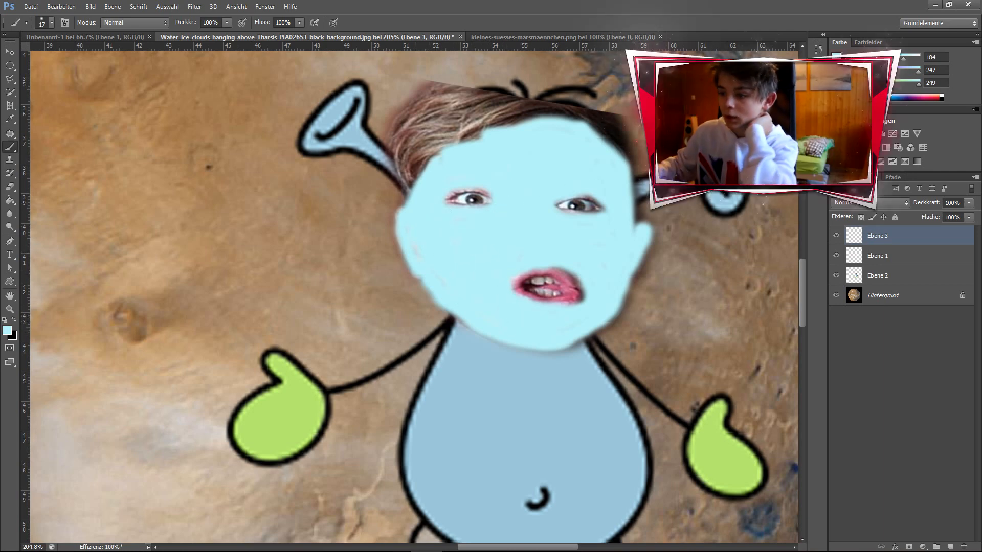
left_click(876, 203)
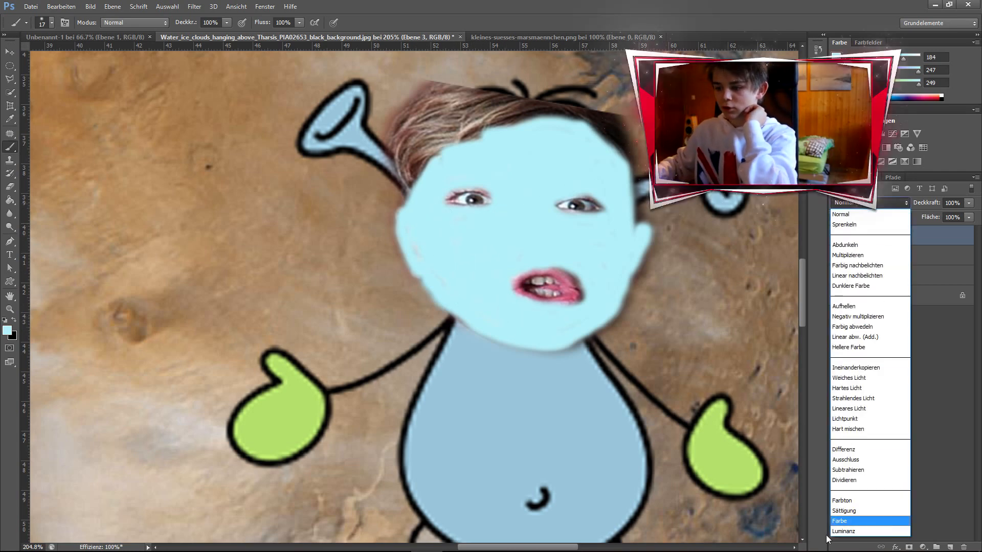
left_click(839, 521)
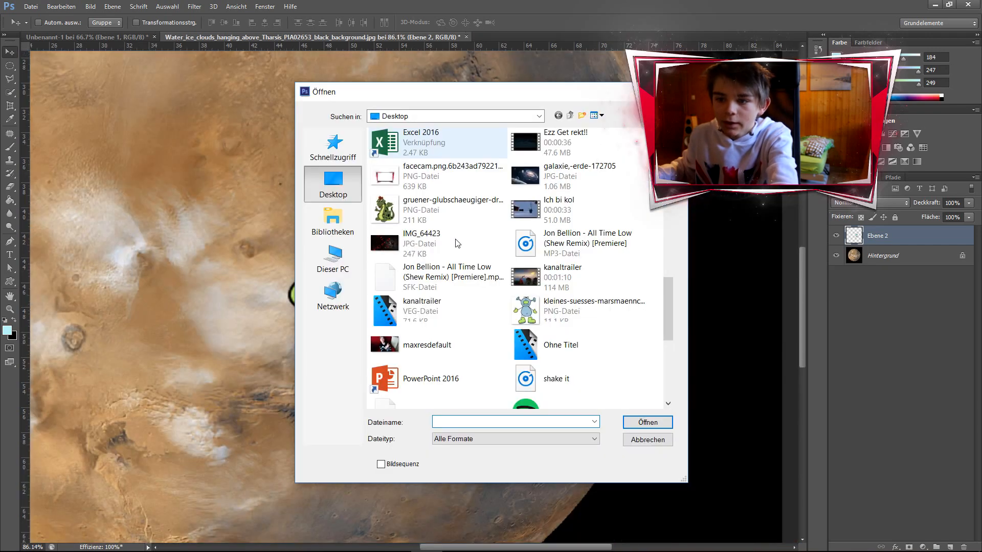
- Open the image galaxie,-erde-172705 from the Desktop
scroll(584, 276, "down", 2)
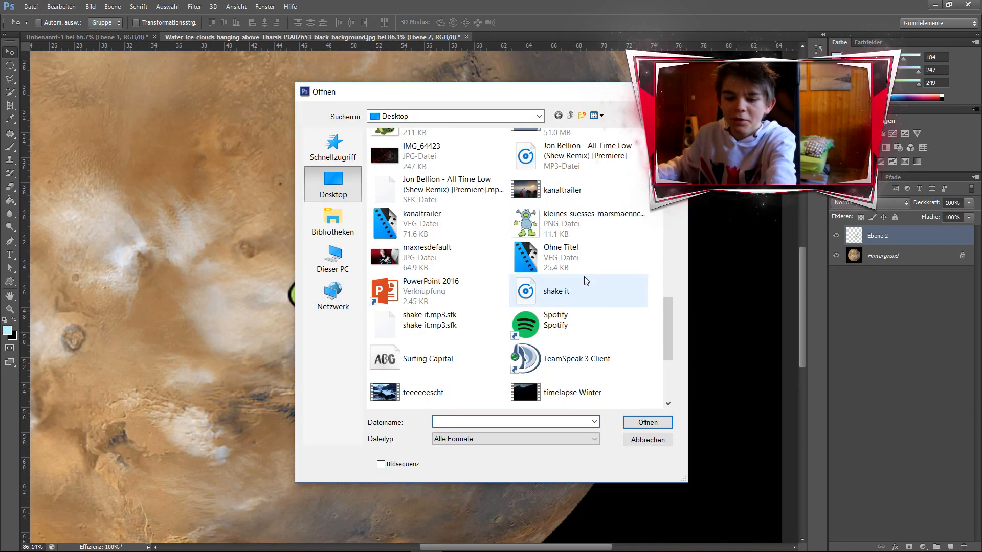
scroll(534, 361, "down", 4)
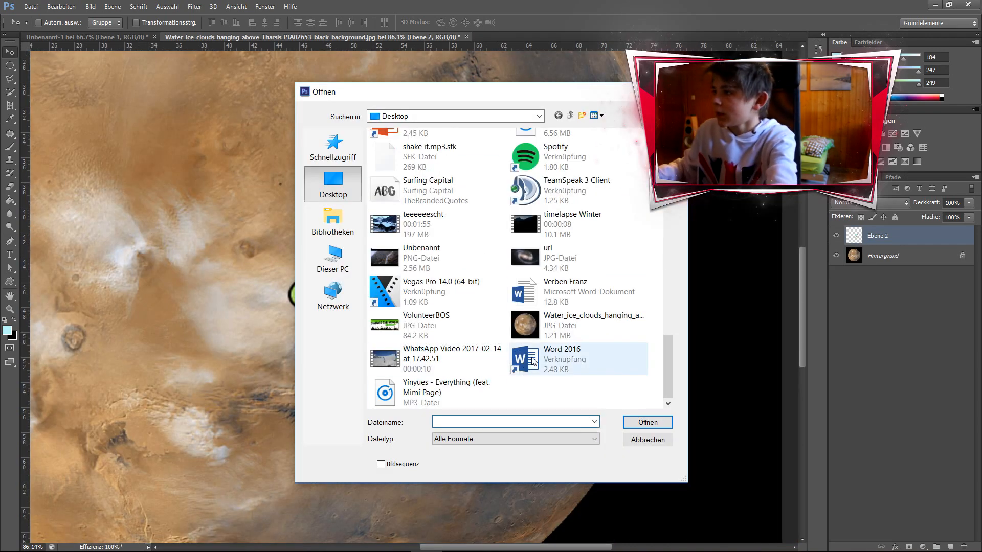
scroll(532, 358, "up", 2)
scroll(532, 352, "up", 2)
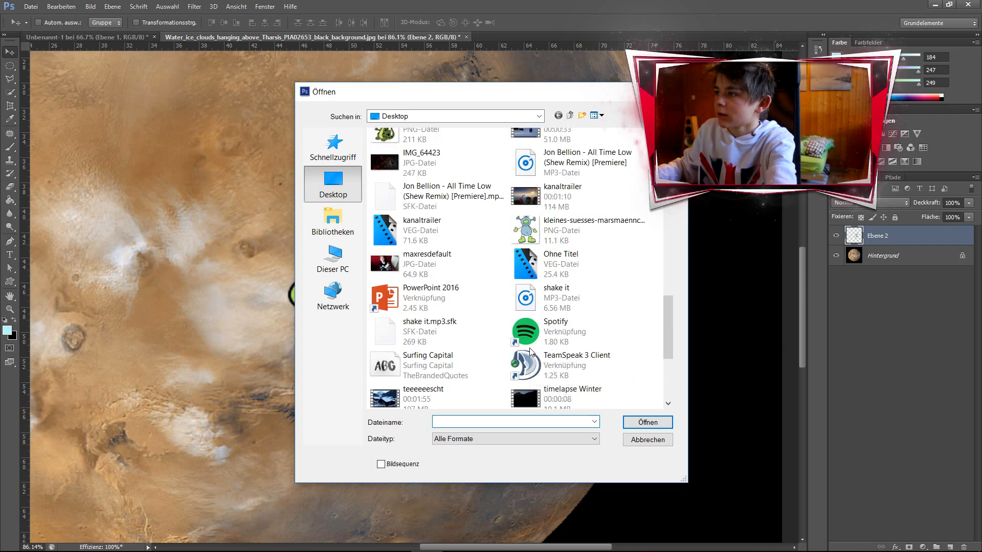
scroll(530, 352, "up", 2)
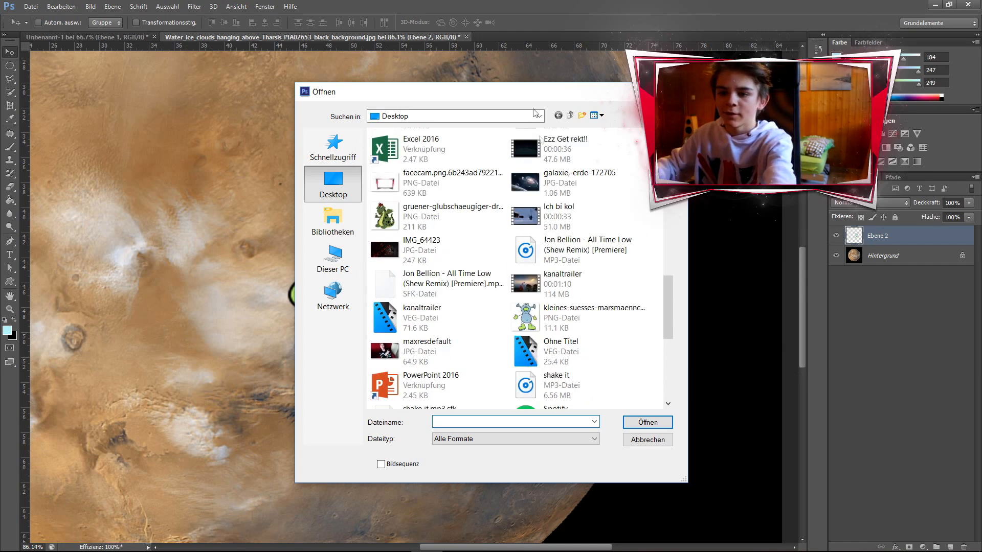
double_click(559, 191)
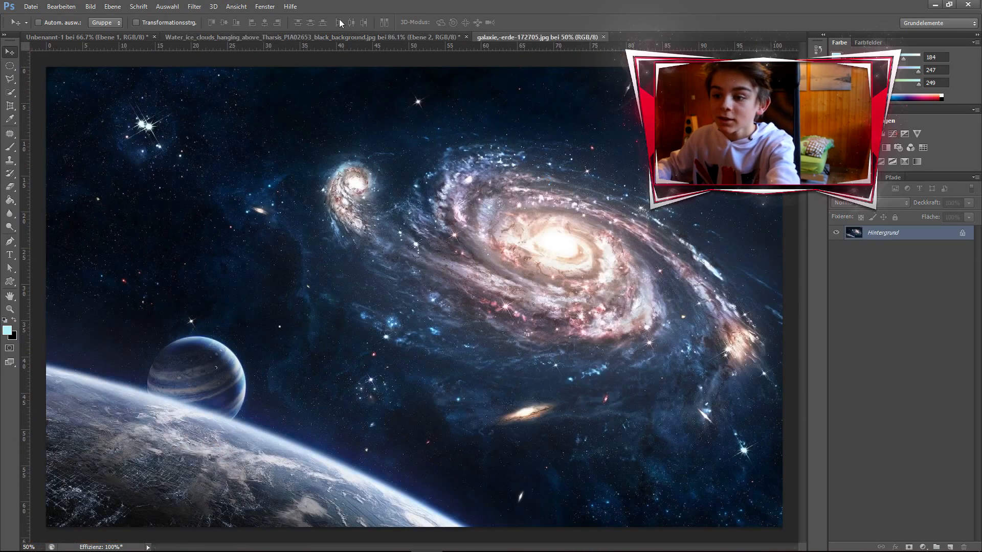
- Bring the alien figure from the Mars document into the galaxy image
left_click(349, 36)
left_click_drag(429, 225, 356, 282)
scroll(356, 283, "down", 3)
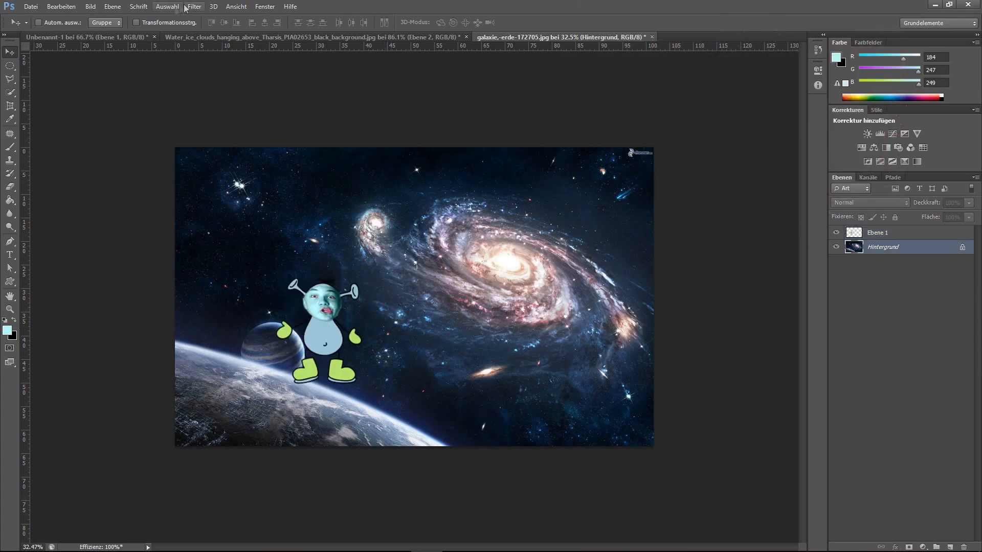
- Blur the galaxy background layer slightly with the Field Blur filter (Feld-Weichzeichnung)
left_click(194, 6)
mouse_move(233, 222)
left_click(463, 223)
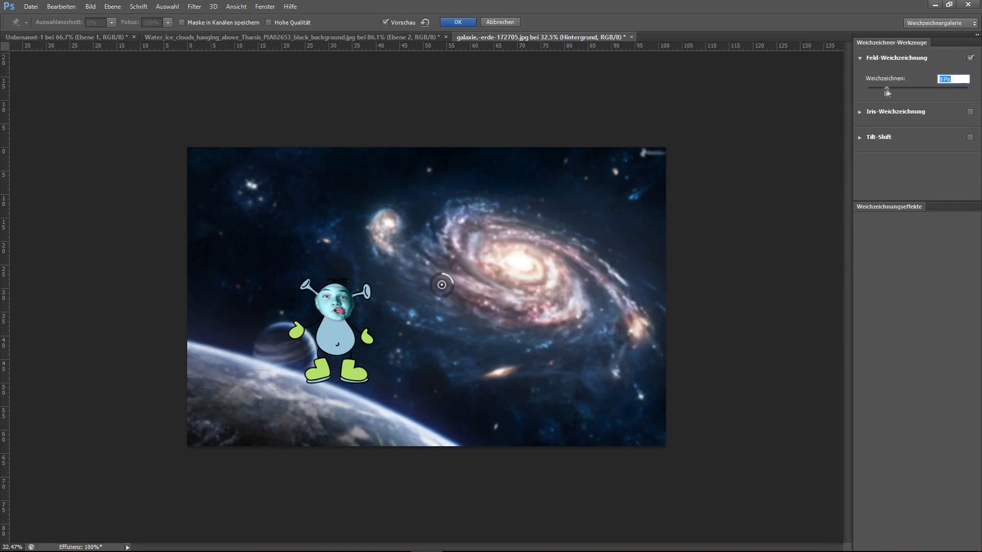
key("Escape")
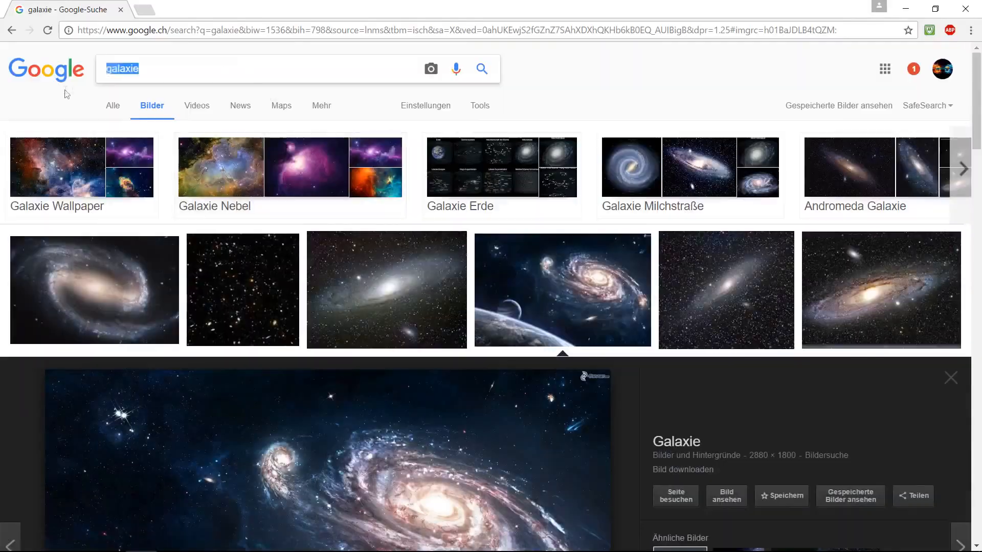
- Search the web for a "feuer ball" image, refining the search with "png"
type("feuer ball")
key("Return")
type("png")
key("Return")
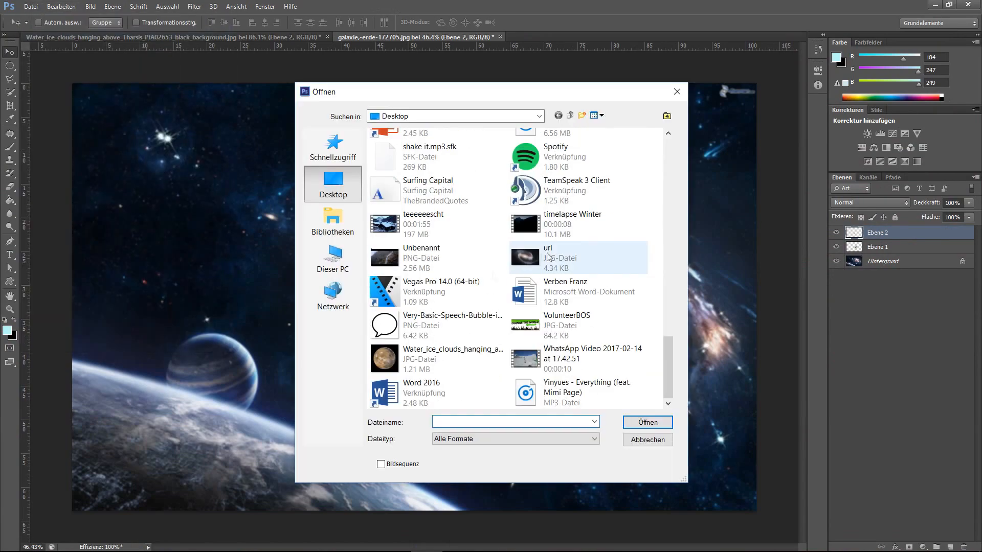
- Add the text "Jooo" inside the speech bubble with an adjusted font and size, and nudge the fireball
scroll(508, 213, "down", 10)
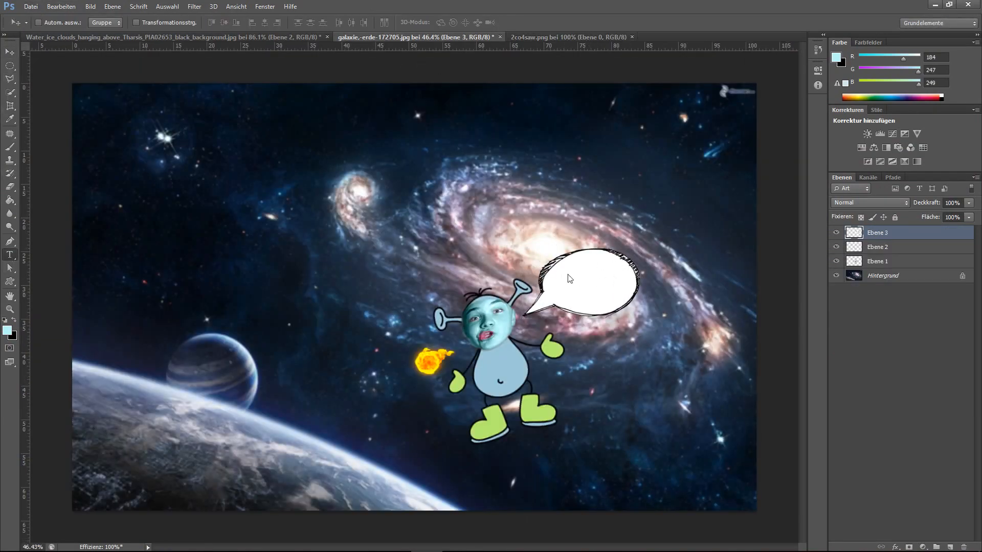
left_click(585, 285)
type("Jooo")
key("ctrl+a")
left_click(220, 23)
left_click(218, 199)
left_click(109, 23)
left_click(128, 165)
left_click(10, 52)
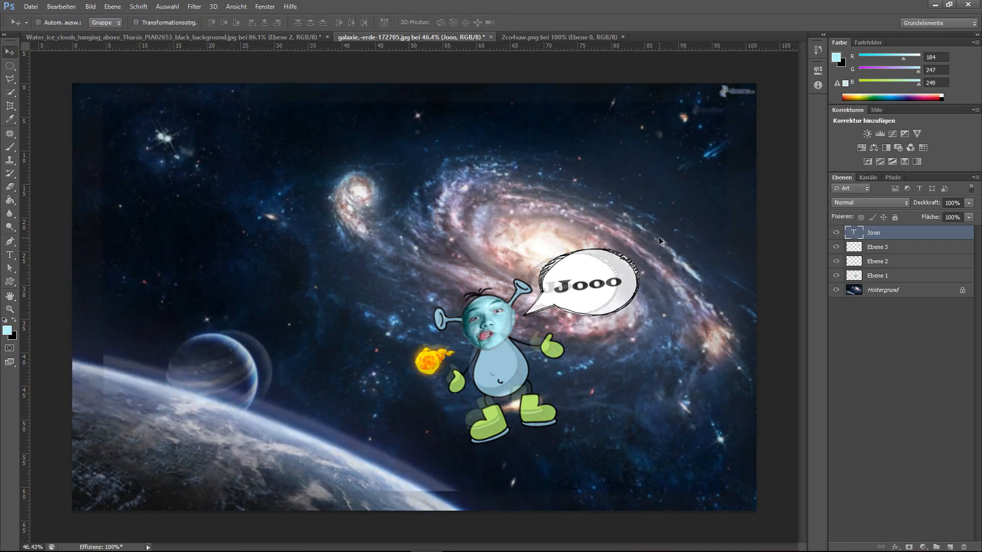
left_click_drag(425, 356, 429, 361)
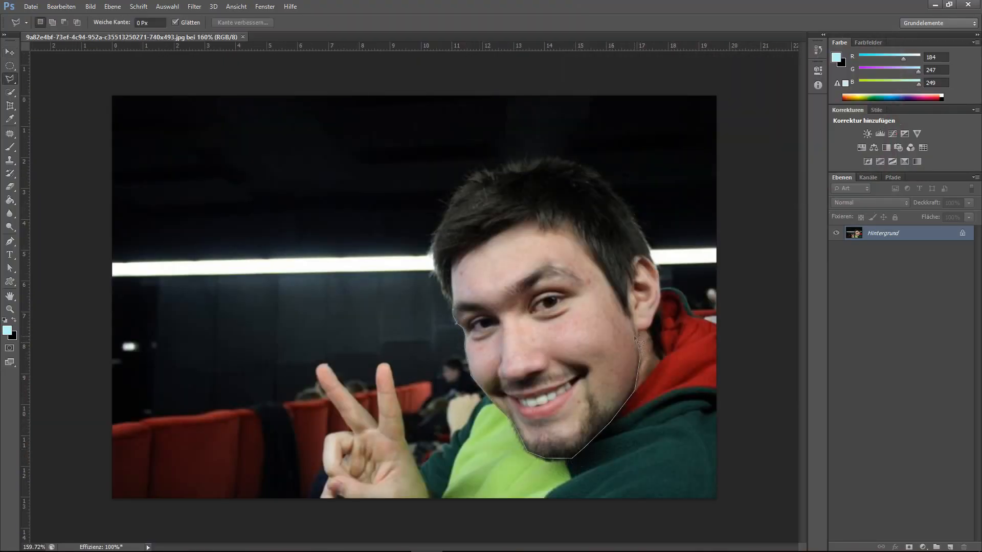
- Open VolunteerBOS.jpg and place the cut-out man's face on the banner, scaled down
key("ctrl+o")
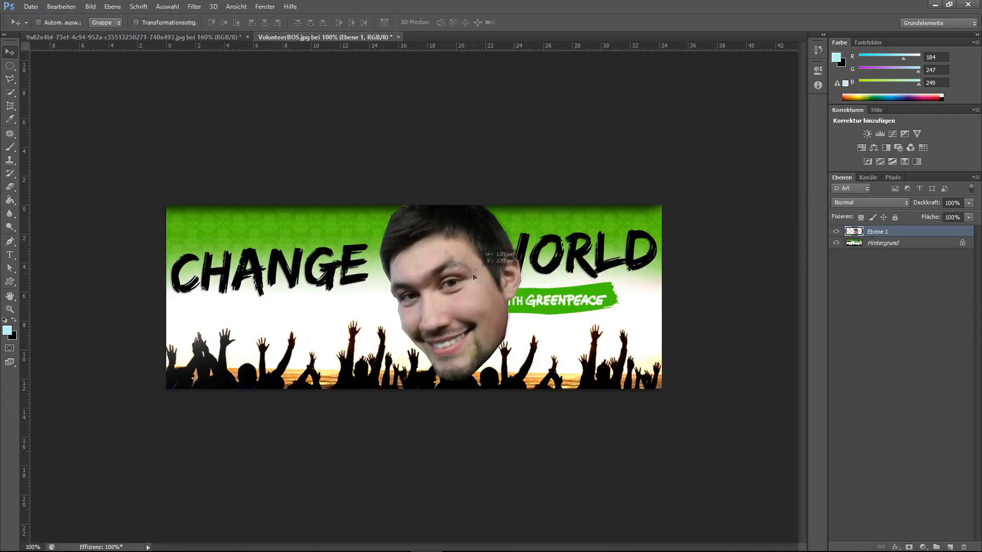
left_click_drag(482, 264, 475, 266)
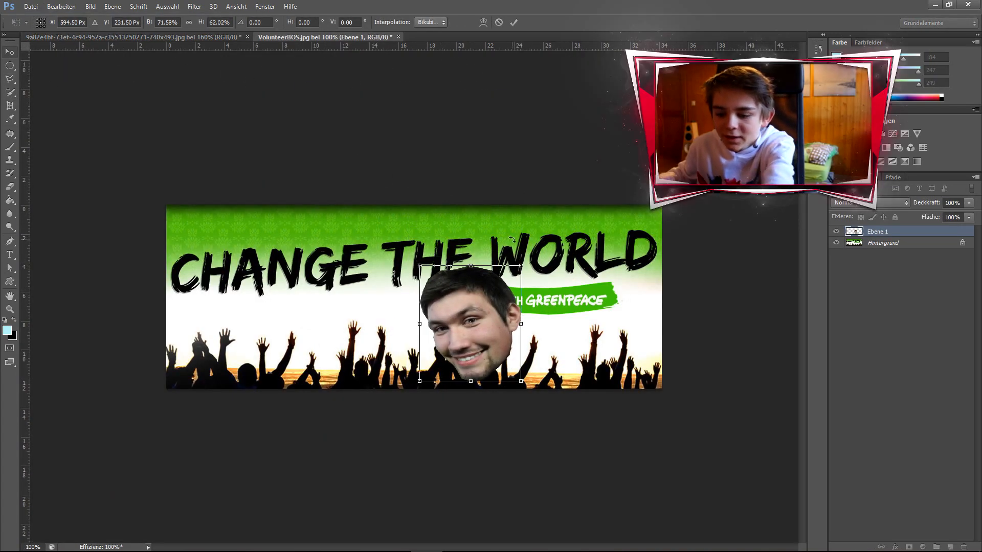
key("Return")
- Open the green dragon PNG from the Desktop
left_click(30, 6)
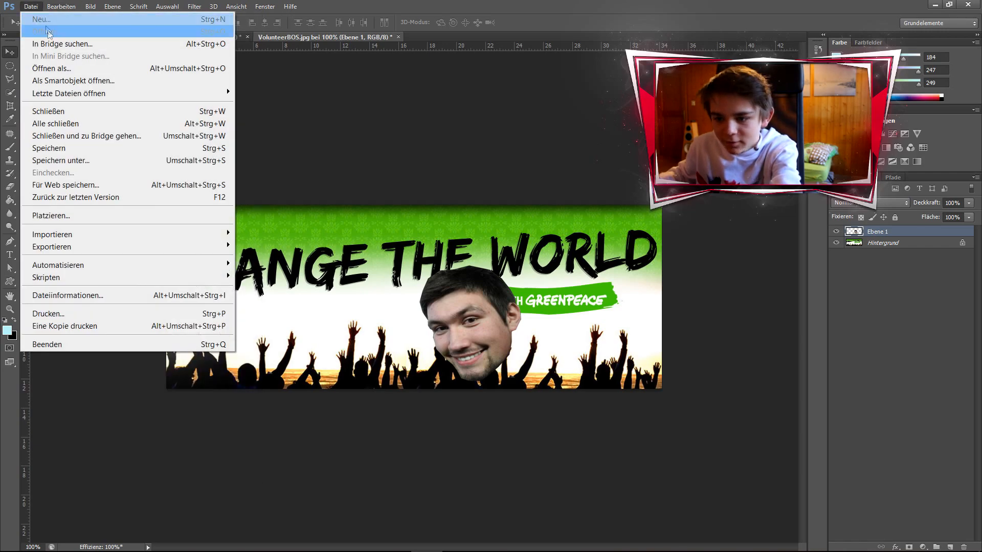
left_click(49, 33)
scroll(540, 260, "down", 3)
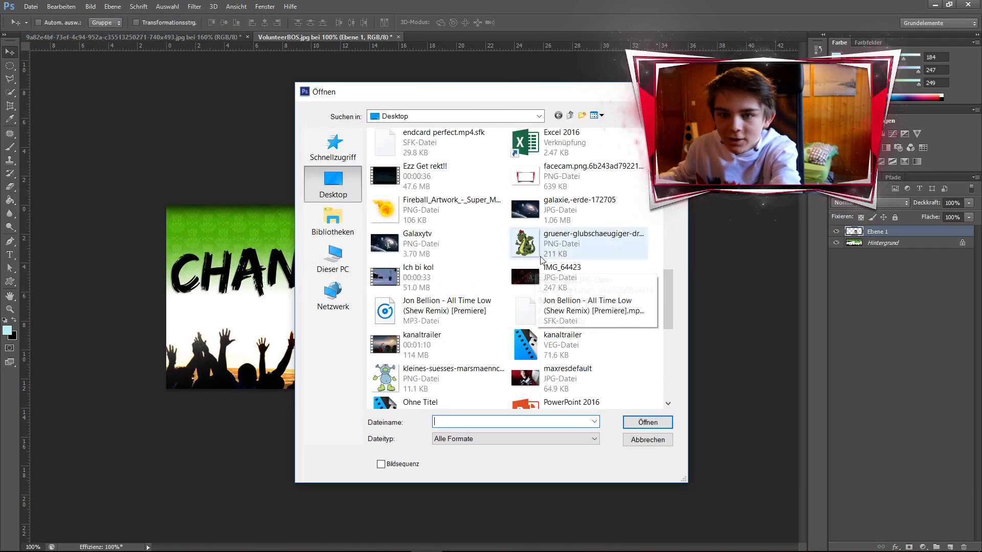
double_click(540, 255)
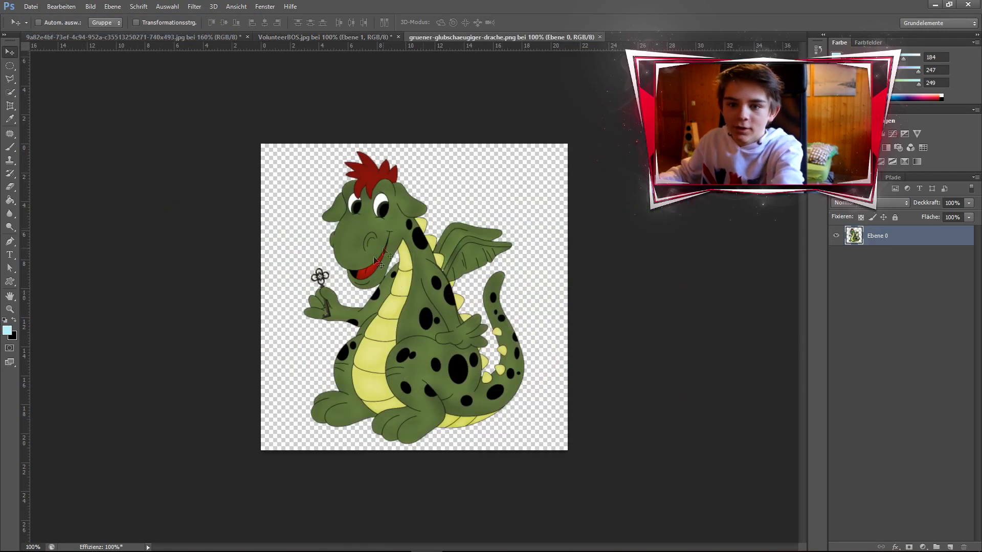
- Move the dragon into the VolunteerBOS banner and scale it down to fit beside the man's face
left_click_drag(404, 287, 555, 302)
key("ctrl+t")
left_click_drag(439, 142, 520, 270)
left_click_drag(588, 353, 584, 298)
key("Return")
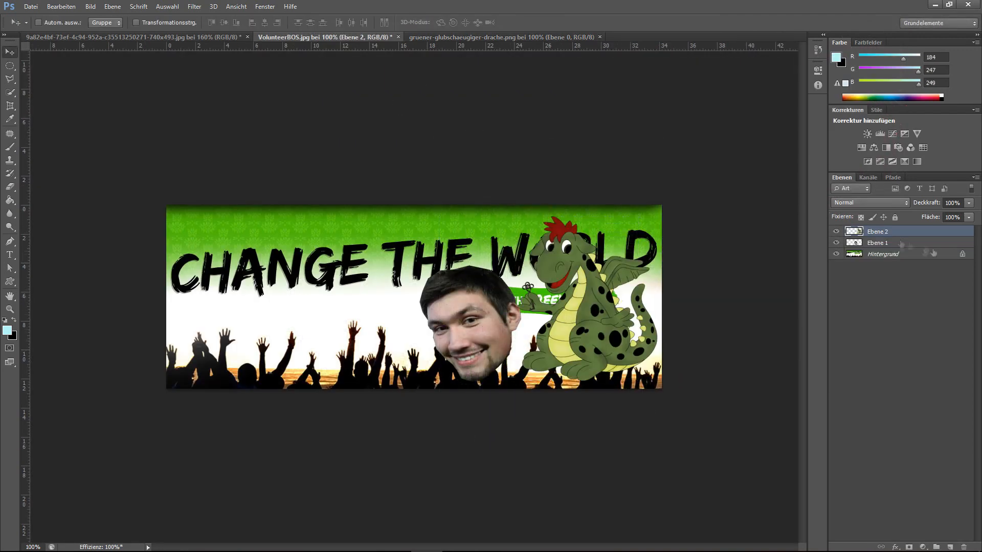
- Place the man's face layer above the dragon layer, and fit the face over the dragon's head
left_click(890, 243)
left_click_drag(460, 325, 557, 265)
left_click_drag(879, 243, 880, 227)
key("ctrl+t")
left_click_drag(618, 206, 595, 221)
left_click_drag(562, 276, 566, 260)
key("Return")
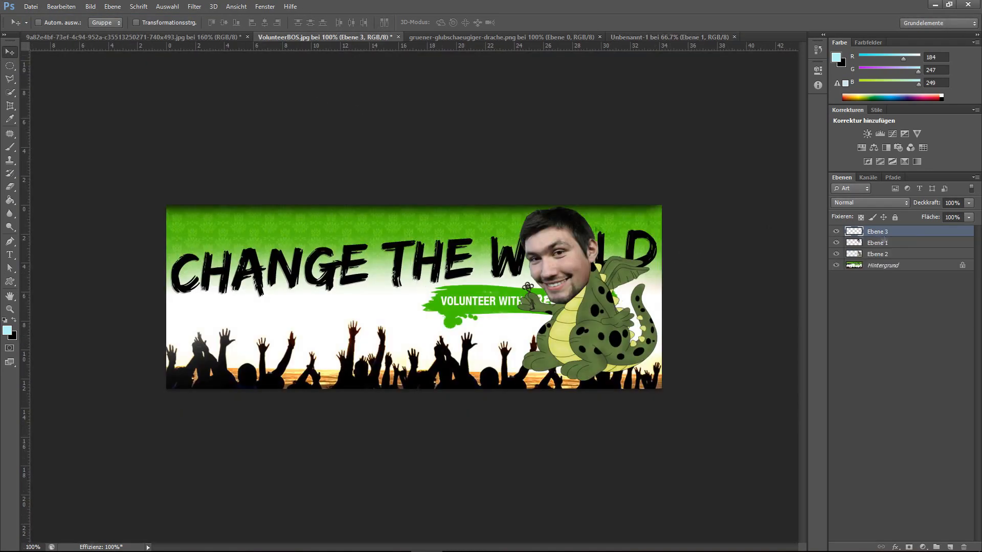
- Prepare a new layer for the Brush with a light green foreground colour, RGB 109, 245, 109
scroll(414, 327, "up", 3)
key("b")
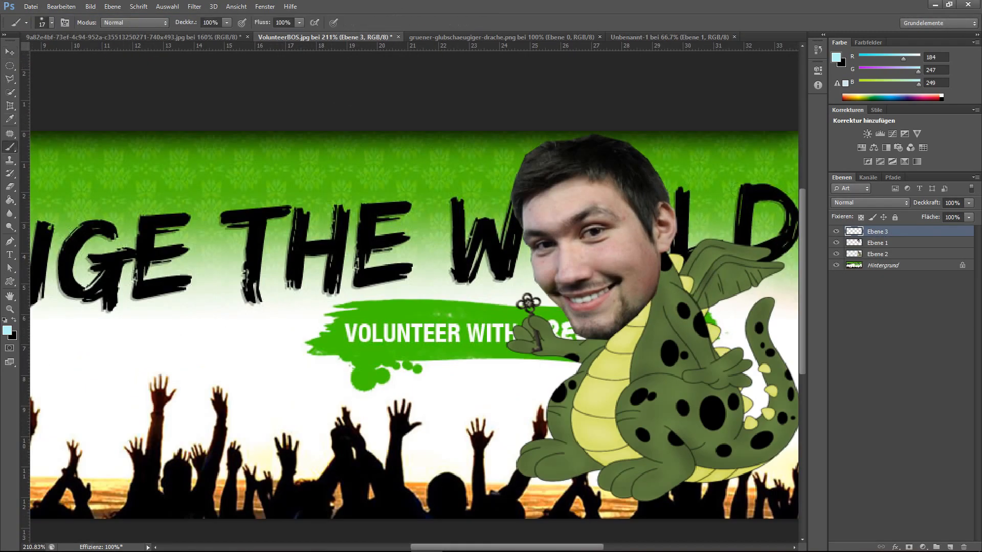
left_click(836, 57)
left_click(764, 218)
key("Return")
- Paint the man's facial skin green, refining the eye area with a size 8 brush, and set the paint layer's blend mode to Farbe
mouse_move(531, 205)
left_mouse_down()
mouse_move(565, 229)
mouse_move(542, 262)
left_mouse_up()
scroll(541, 261, "up", 2)
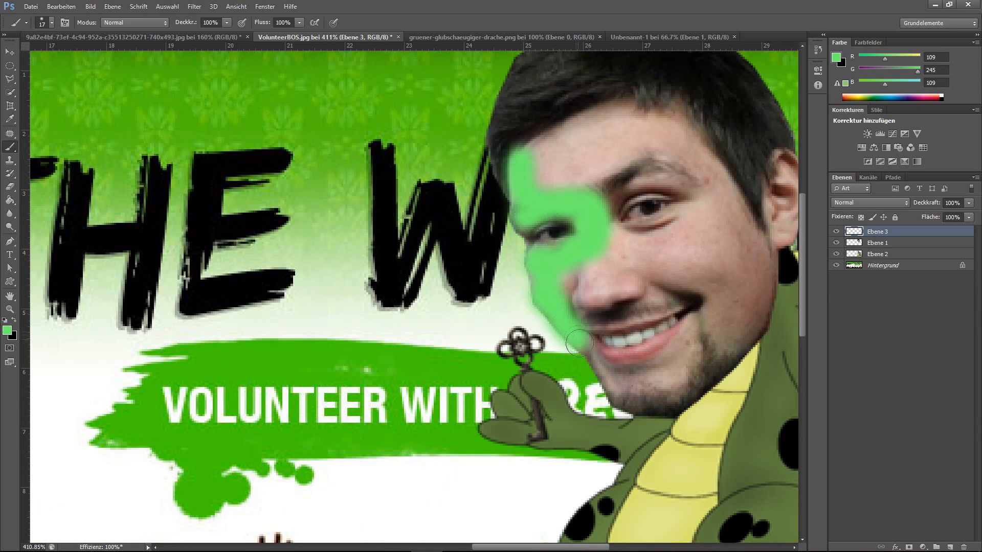
mouse_move(580, 343)
left_mouse_down()
mouse_move(682, 354)
mouse_move(661, 293)
mouse_move(578, 281)
mouse_move(733, 299)
mouse_move(606, 372)
mouse_move(702, 372)
mouse_move(762, 247)
mouse_move(692, 142)
mouse_move(524, 173)
mouse_move(687, 150)
left_mouse_up()
left_click_drag(613, 199, 679, 186)
left_click(51, 22)
left_click_drag(74, 65, 68, 65)
left_click_drag(532, 228, 527, 248)
left_click(870, 203)
left_click(864, 521)
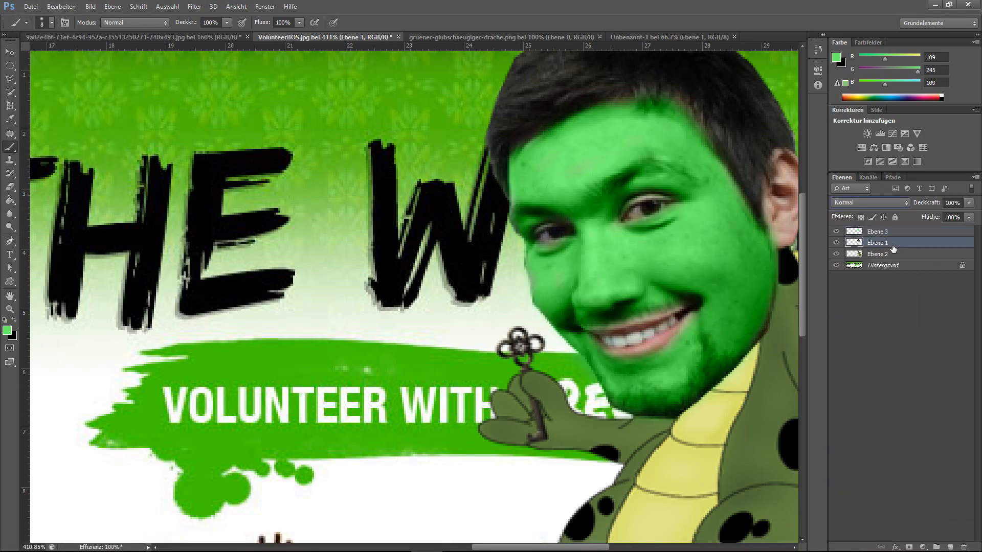
- Paint the man's ear green on the Ebene 3 colour layer
left_click(893, 248)
key("v")
scroll(463, 215, "down", 4)
left_click(895, 233)
left_click(10, 147)
scroll(655, 204, "up", 5)
left_click_drag(655, 204, 634, 252)
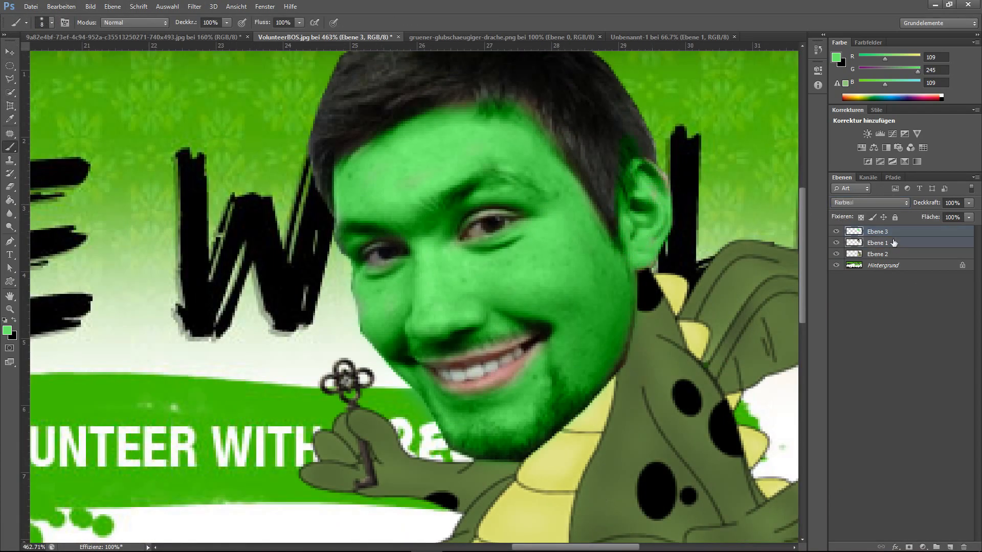
- Merge the green paint layer, the face layer and the dragon layer into a single layer
right_click(874, 233)
left_click(844, 379)
right_click(900, 232)
left_click(844, 379)
- Scale the merged dragon figure to about 57% and reposition it on the banner with Free Transform
scroll(683, 299, "down", 5)
scroll(675, 358, "up", 1)
key("ctrl+t")
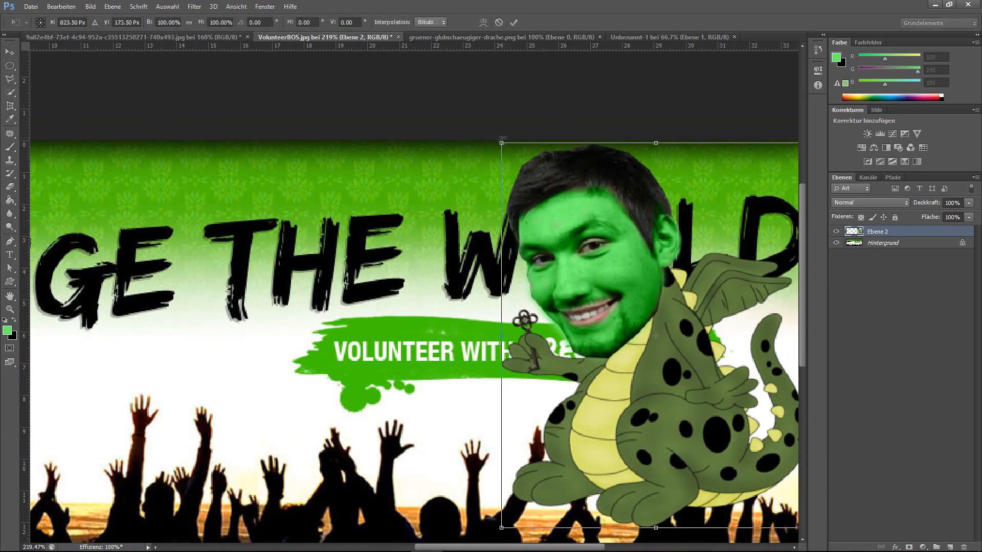
left_click_drag(501, 145, 632, 307)
mouse_move(704, 375)
left_mouse_down()
mouse_move(661, 334)
mouse_move(703, 383)
left_mouse_up()
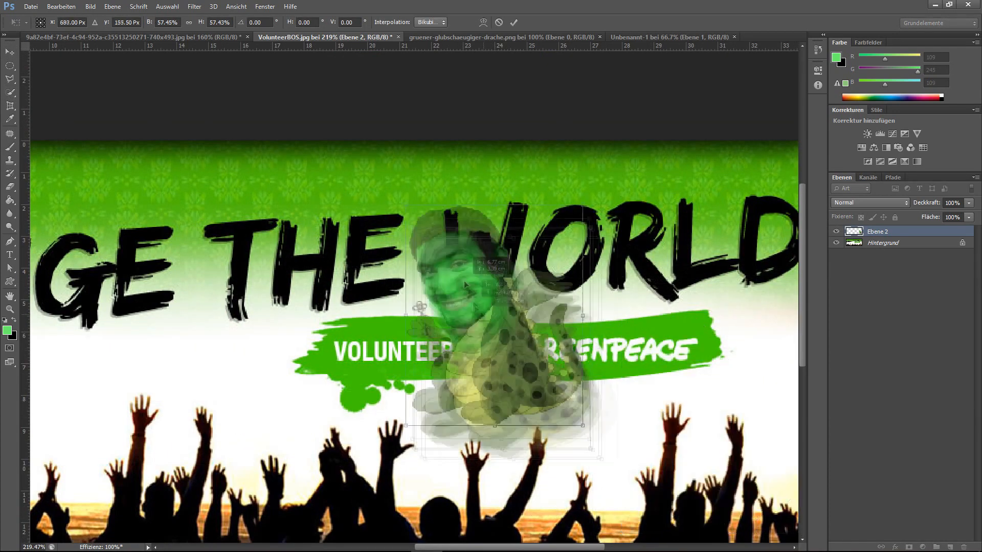
left_click_drag(499, 387, 449, 346)
- Lower the dragon layer's opacity and erase a polygonal selection around the raised hand behind the face on the Hintergrund layer
left_click(868, 42)
left_click(839, 42)
left_click_drag(968, 203, 945, 216)
key("Return")
left_click(878, 244)
scroll(647, 409, "up", 2)
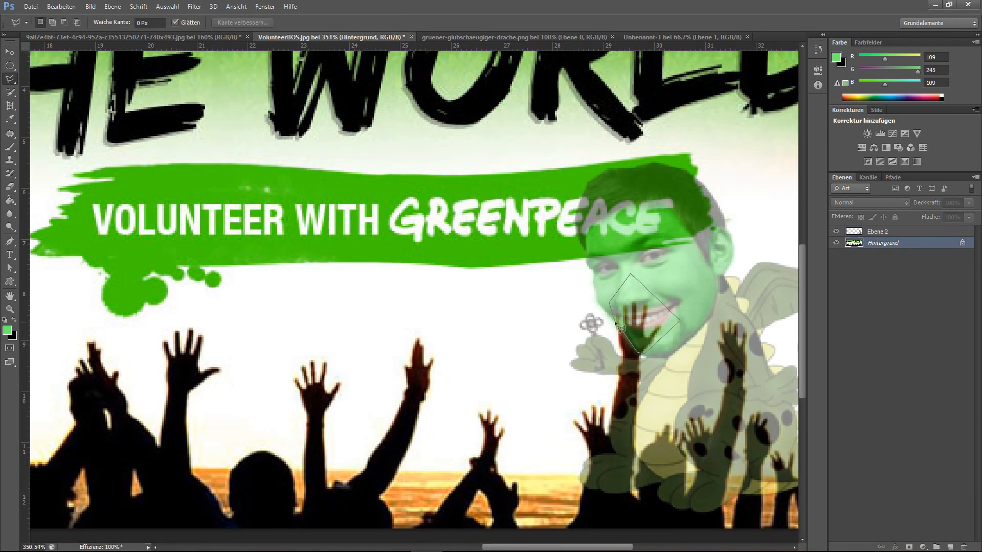
left_click(10, 187)
left_click_drag(637, 316, 644, 319)
- Fade the dragon layer further, clear the selection, and erase a small lassoed piece of the raised forearm on the Hintergrund layer
left_click(877, 232)
left_click_drag(968, 203, 934, 221)
left_click(883, 244)
left_click(168, 6)
left_click(179, 28)
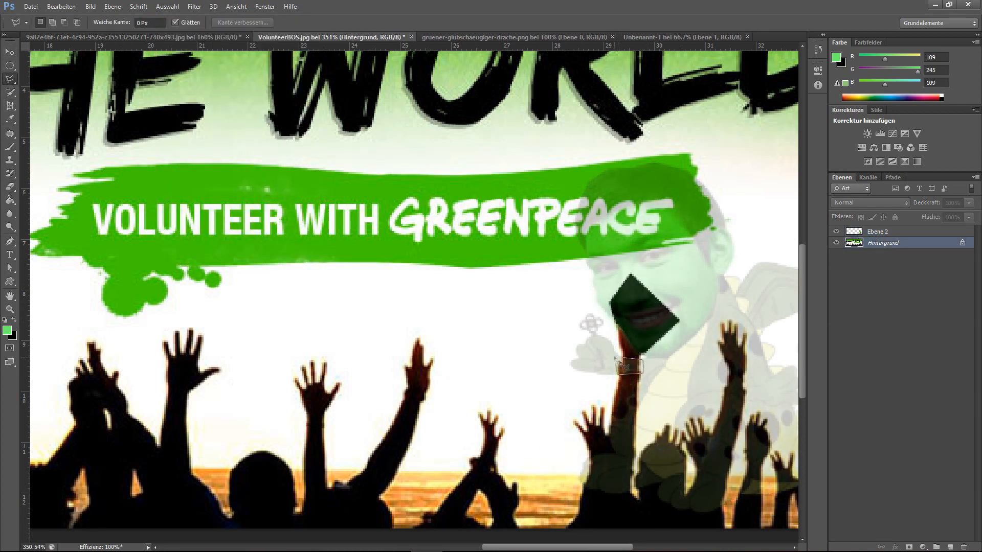
left_click(10, 186)
left_click_drag(622, 366, 634, 368)
- Set the dragon layer's opacity to 45%, outline its body with the Polygonal Lasso and erase the crowd behind it on the Hintergrund layer
left_click(877, 232)
mouse_move(968, 203)
left_mouse_down()
mouse_move(977, 215)
mouse_move(948, 216)
left_mouse_up()
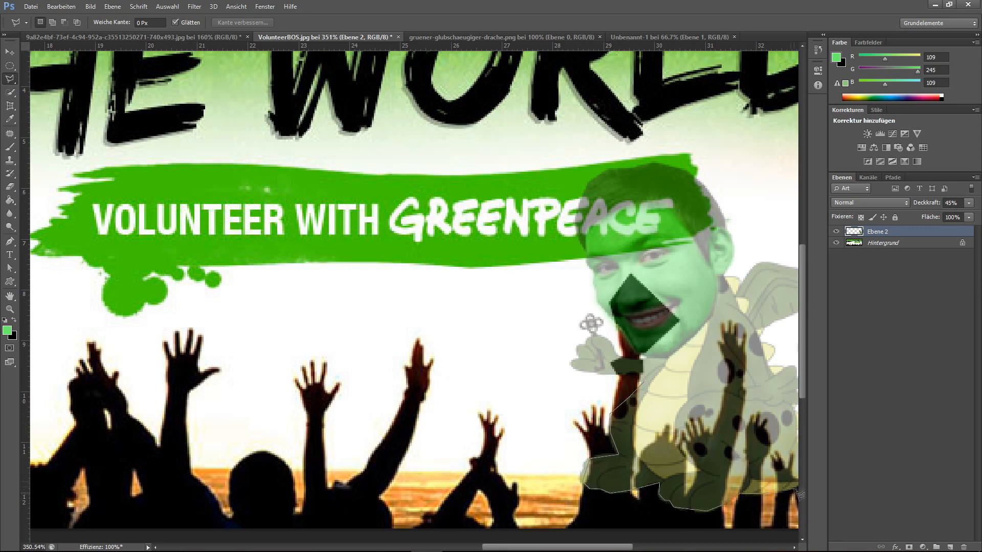
scroll(794, 489, "right", 3)
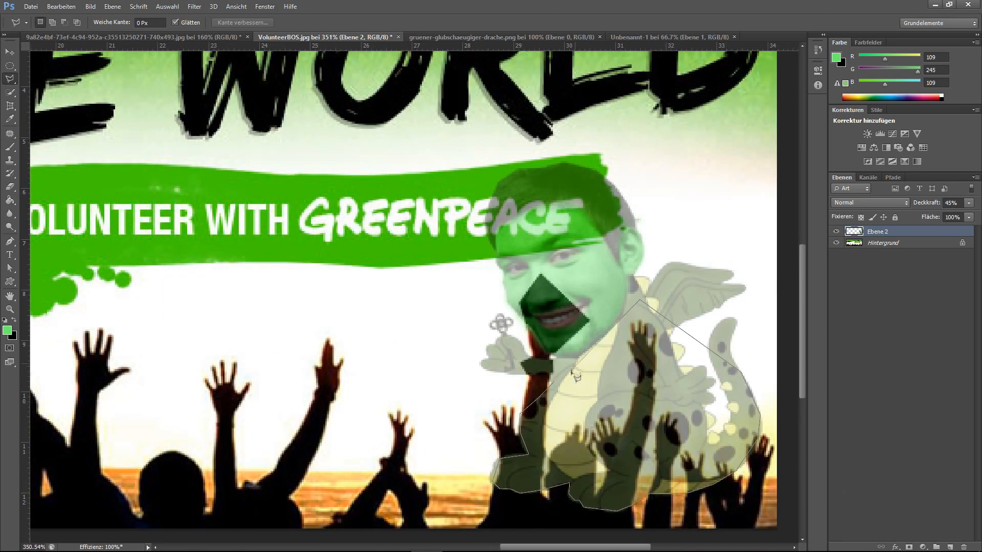
left_click(9, 188)
key("ctrl+z")
mouse_move(629, 357)
left_mouse_down()
mouse_move(659, 440)
mouse_move(706, 439)
left_mouse_up()
left_click(883, 243)
- Restore the dragon layer's opacity to 100% and deselect the outline around its body
left_click(877, 232)
left_click_drag(968, 203, 977, 215)
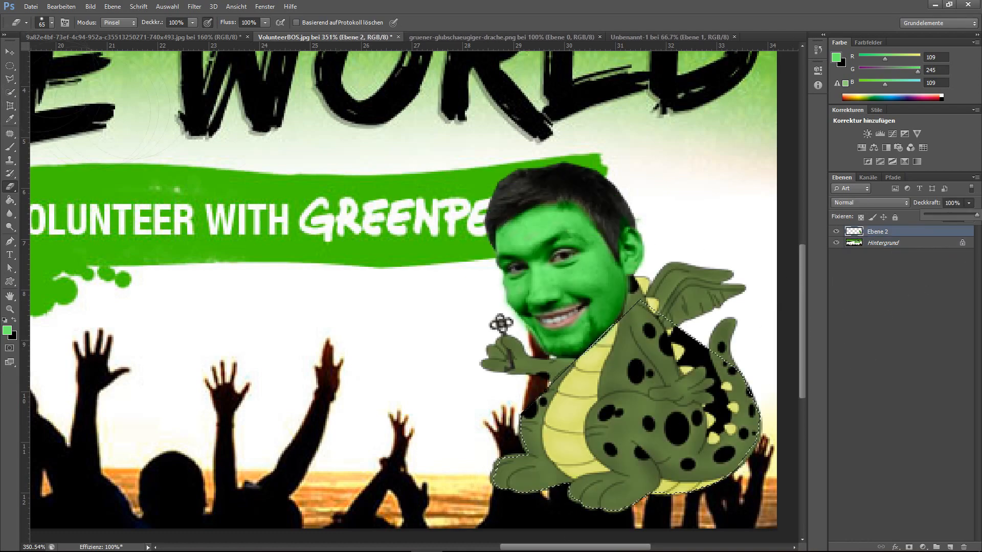
scroll(628, 282, "down", 4)
scroll(514, 246, "up", 8)
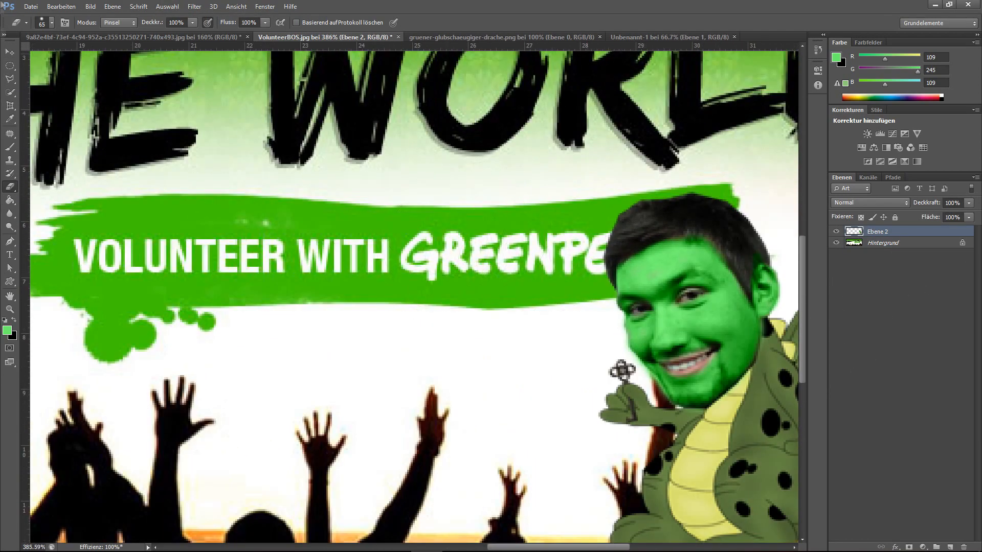
- Paint over the word GREENPEACE on the Hintergrund layer with the green sampled from the banner
left_click(883, 243)
left_click(450, 236)
key("ctrl+z")
left_click(10, 119)
left_click_drag(419, 230, 450, 240)
left_click(52, 23)
left_click_drag(25, 56, 41, 56)
left_click_drag(453, 245, 561, 233)
key("bracketleft")
- Add a text box after VOLUNTEER WITH containing "Greneey" in white at 8 Pt
left_click(220, 23)
left_click(197, 44)
left_click_drag(556, 234, 398, 234)
left_click(342, 23)
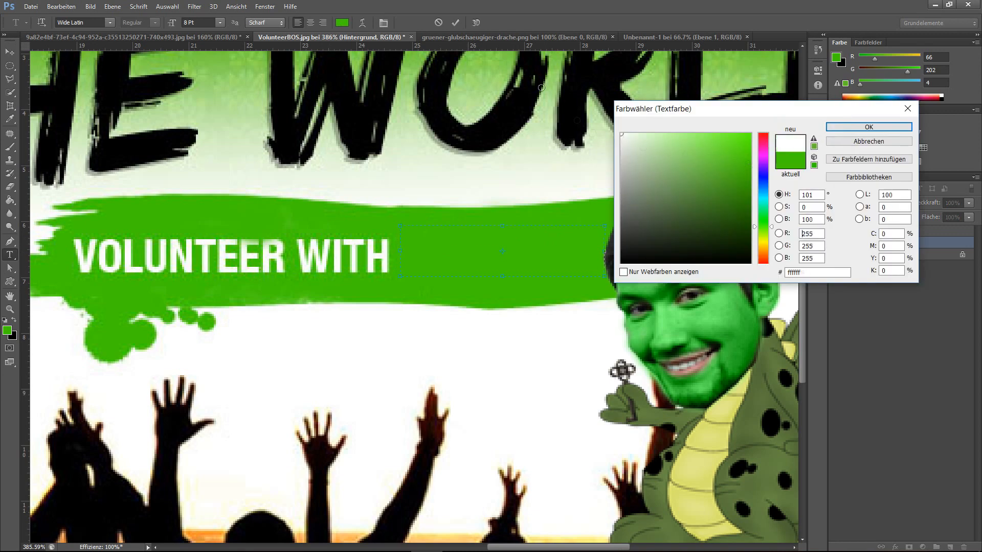
left_click(619, 137)
left_click(868, 127)
- Set the banner text's font to Tw Cen MT and its size to 30 Pt
left_click(110, 22)
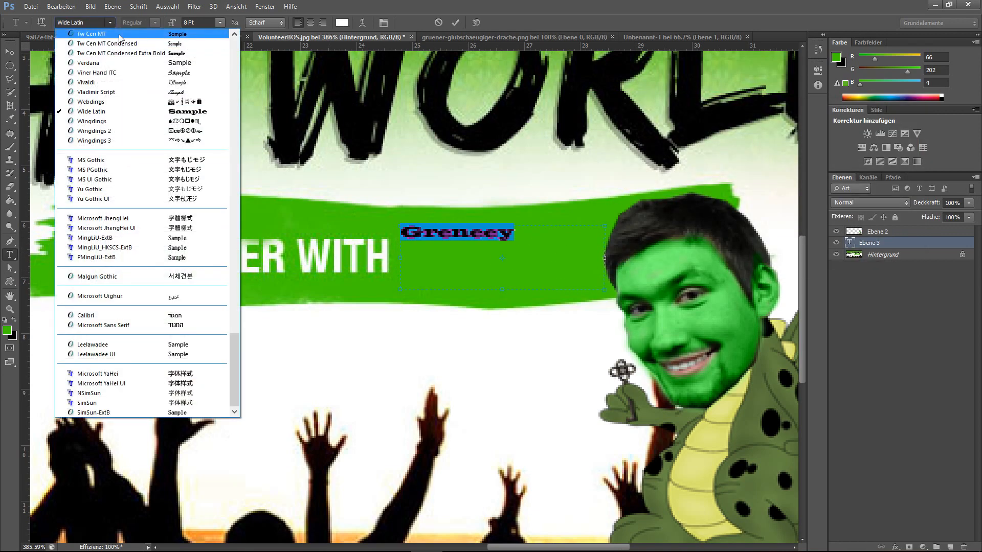
left_click(118, 34)
left_click(220, 22)
left_click(206, 103)
left_click(219, 25)
left_click(205, 129)
left_click(219, 23)
left_click(205, 159)
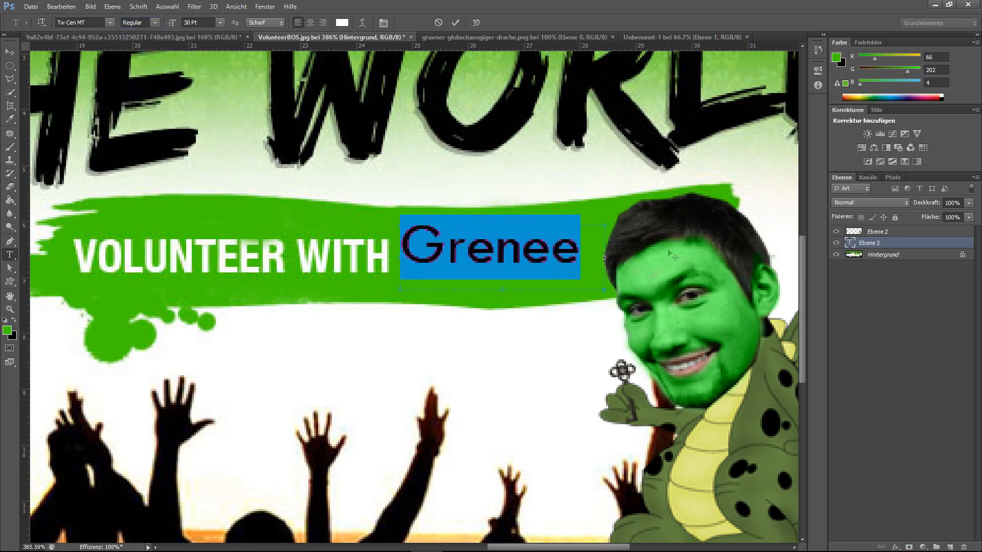
- Finish the text editing and save the completed banner montage to a file
left_click(10, 53)
left_click(899, 254)
scroll(588, 307, "down", 5)
left_click(895, 232)
left_click(31, 7)
left_click(60, 160)
left_click(571, 331)
left_click(512, 456)
left_click(658, 314)
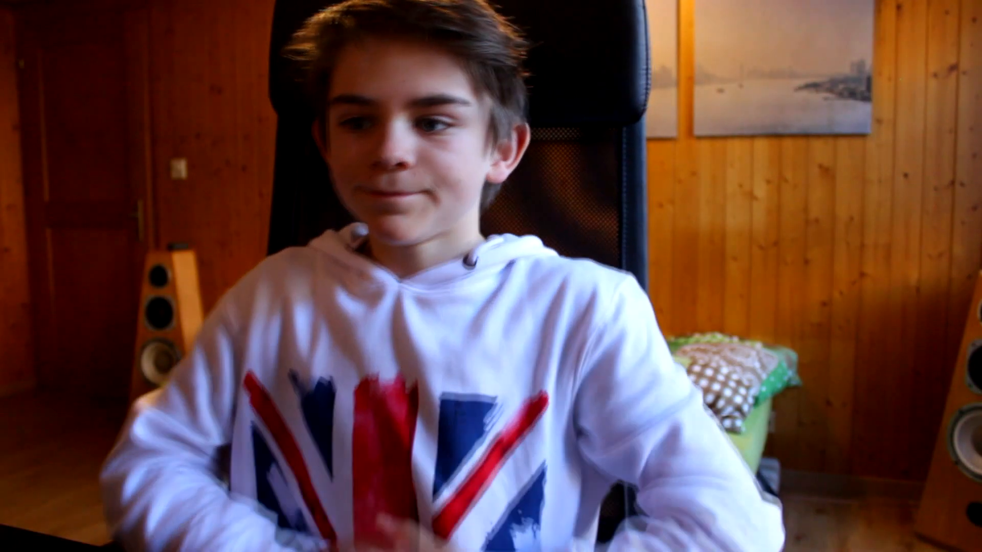